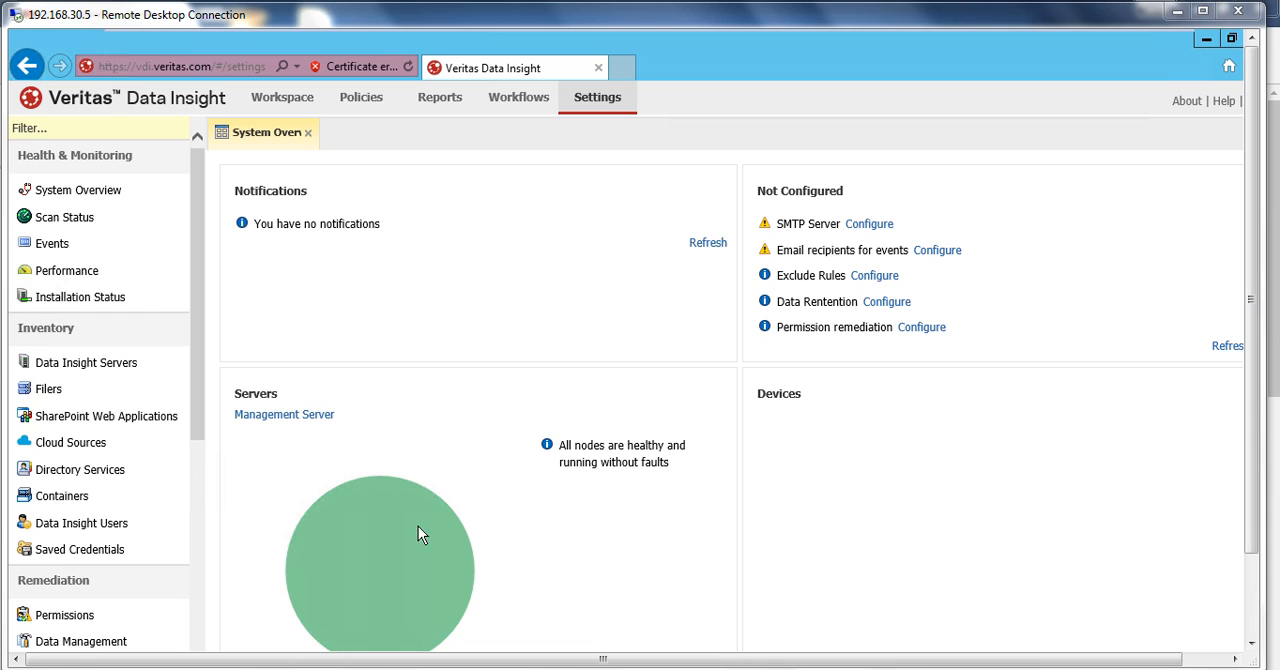
# - Review the server, device, scanning and directory services sections of the System Overview dashboard
pyautogui.moveTo(1252, 314); pyautogui.dragTo(1252, 520)
pyautogui.click(1006, 657)
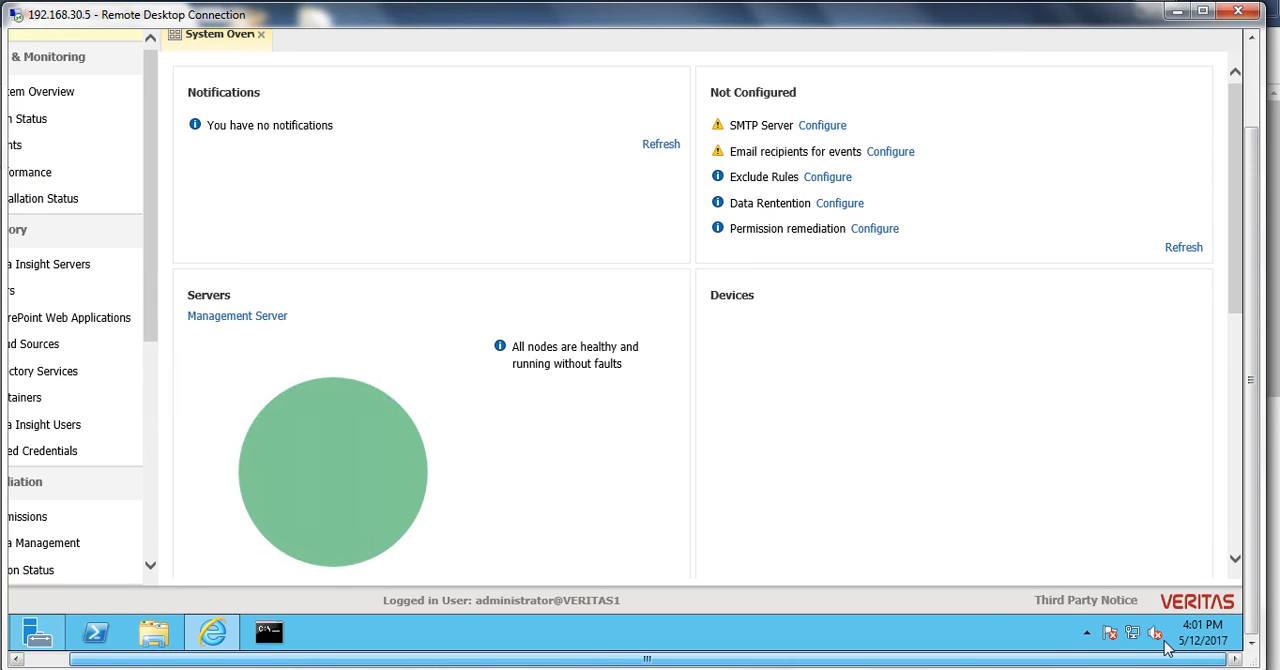
pyautogui.moveTo(1237, 171); pyautogui.dragTo(1240, 397)
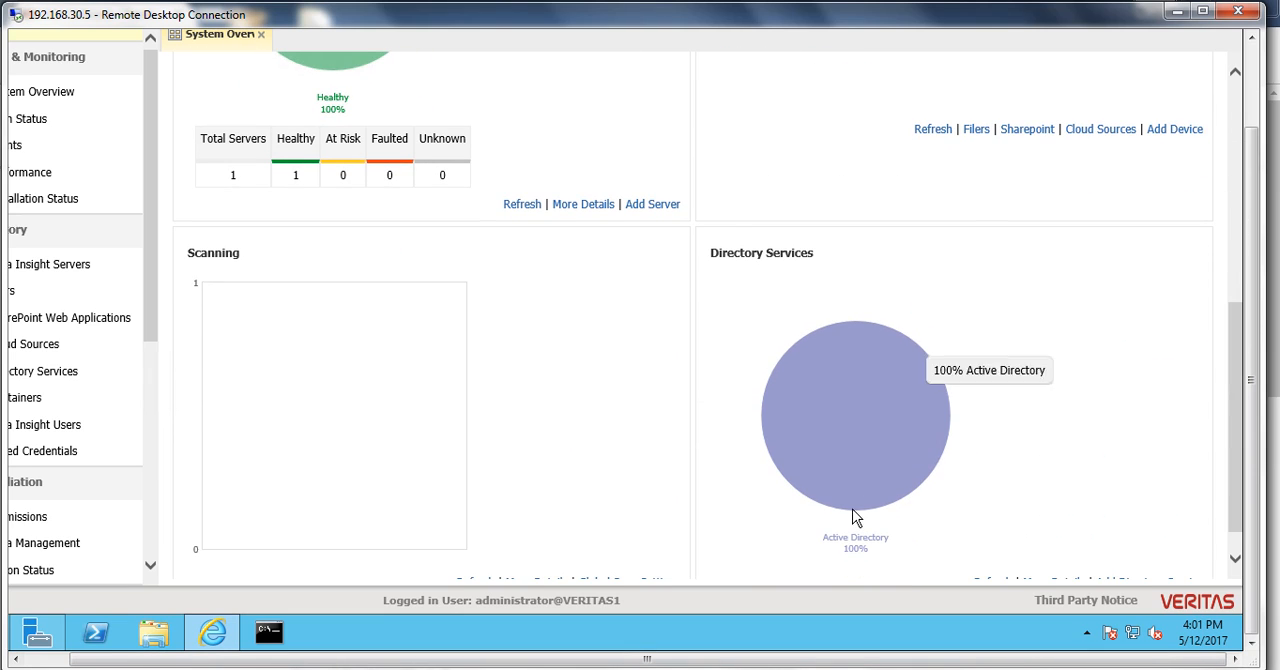
pyautogui.moveTo(816, 660); pyautogui.dragTo(772, 660)
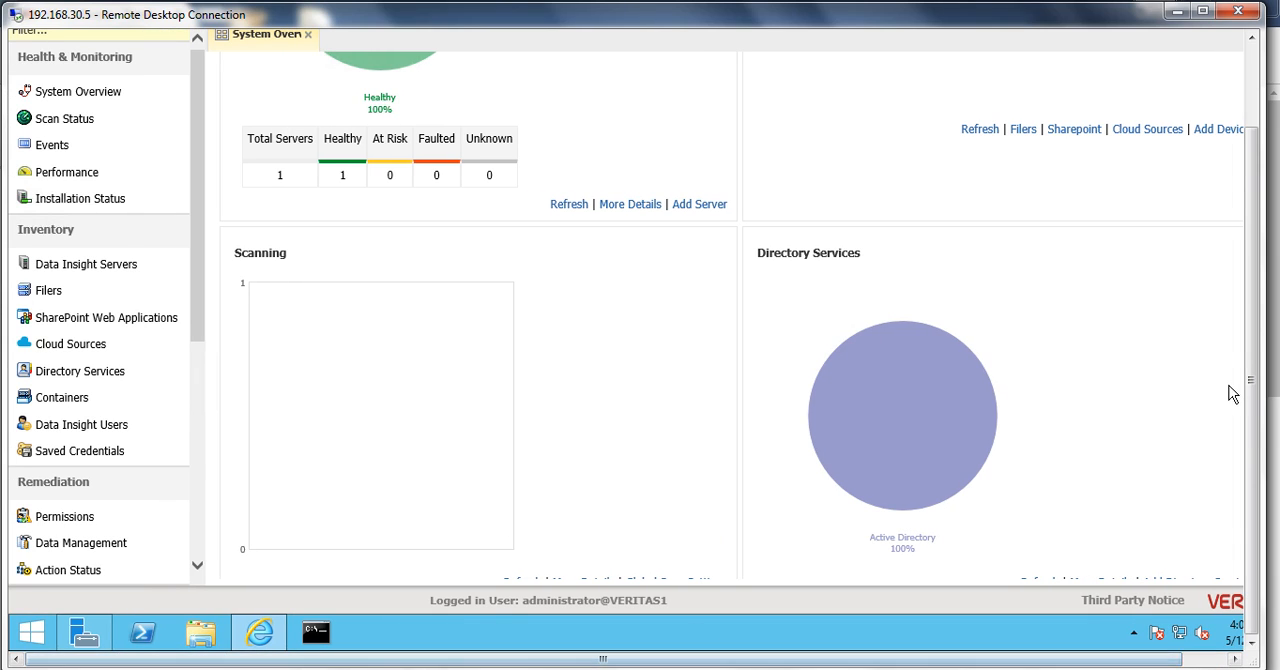
pyautogui.moveTo(1251, 349); pyautogui.dragTo(1257, 194)
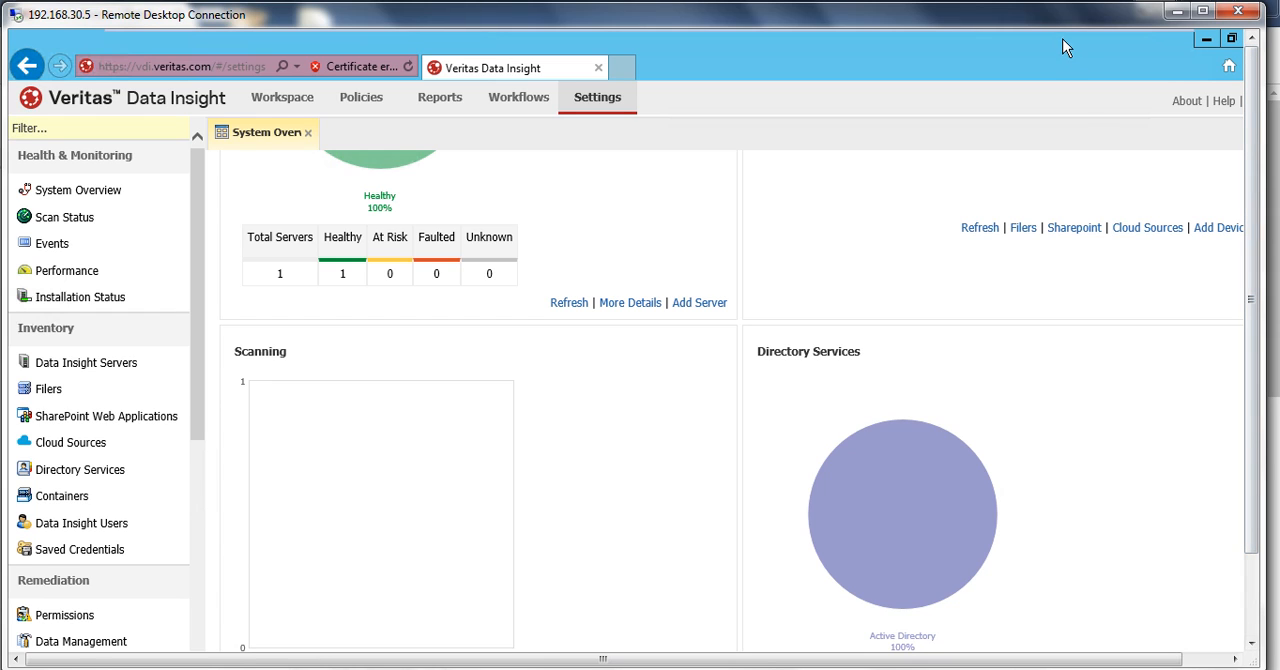
pyautogui.moveTo(1068, 30)
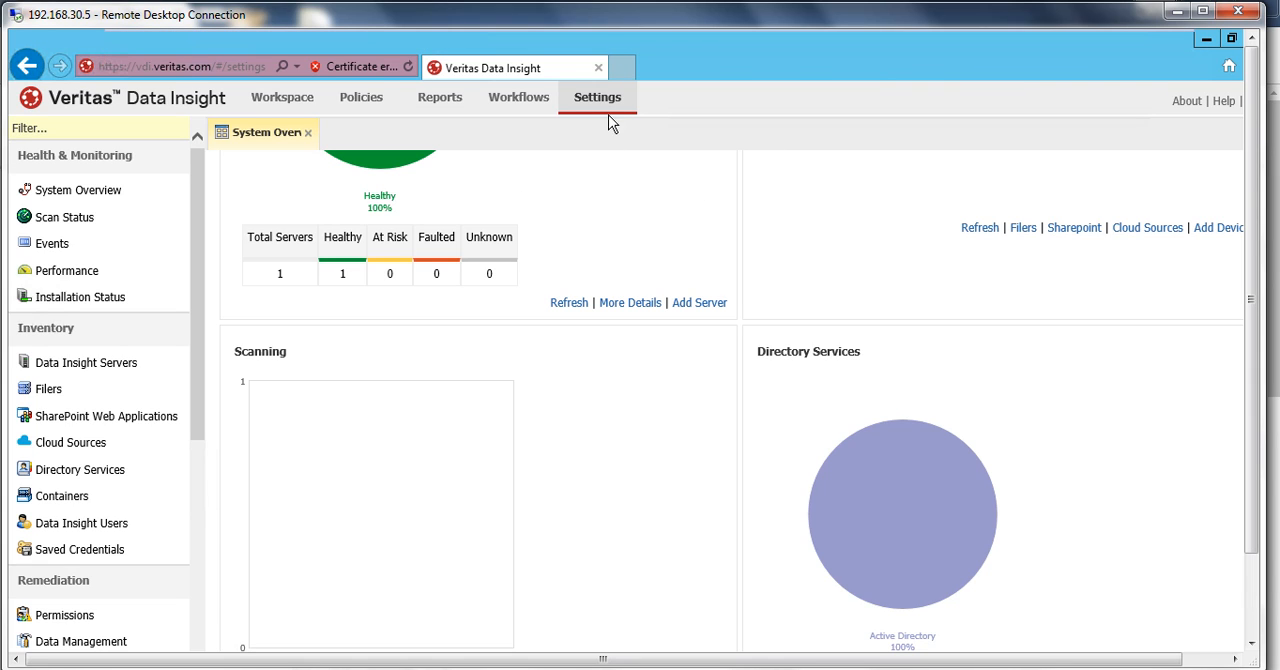
# - Start a new Windows File Server filer and enter vfs.veritas.com as its server name
pyautogui.click(46, 395)
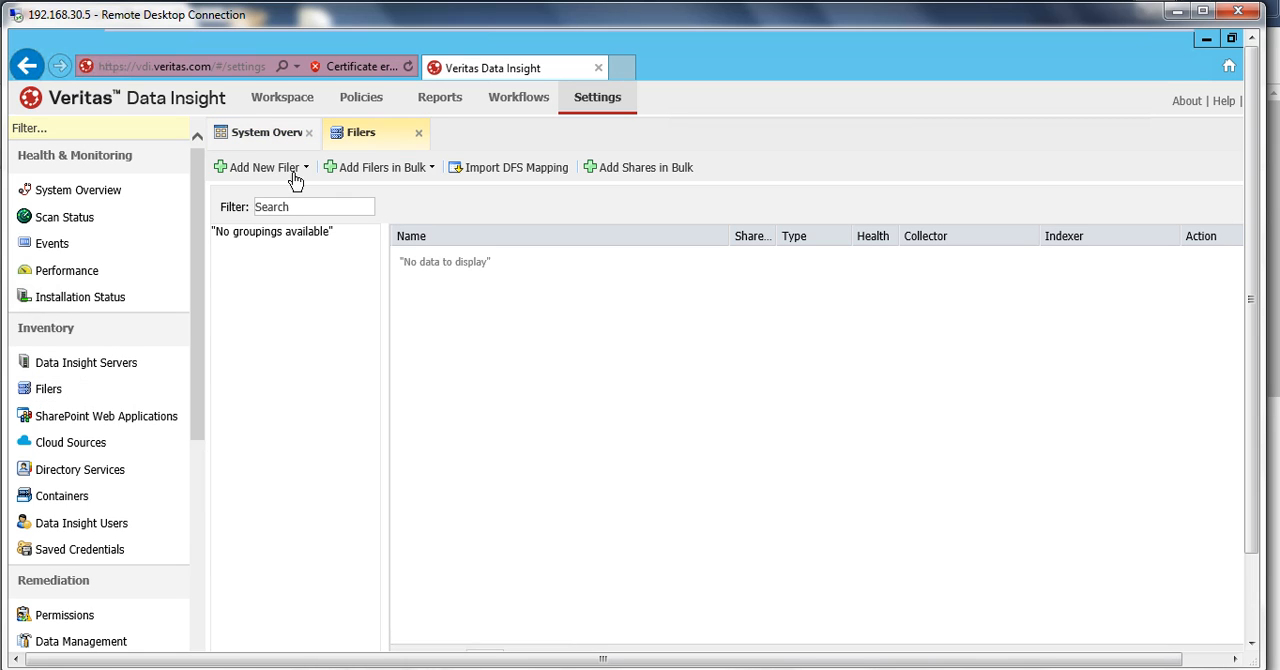
pyautogui.click(277, 170)
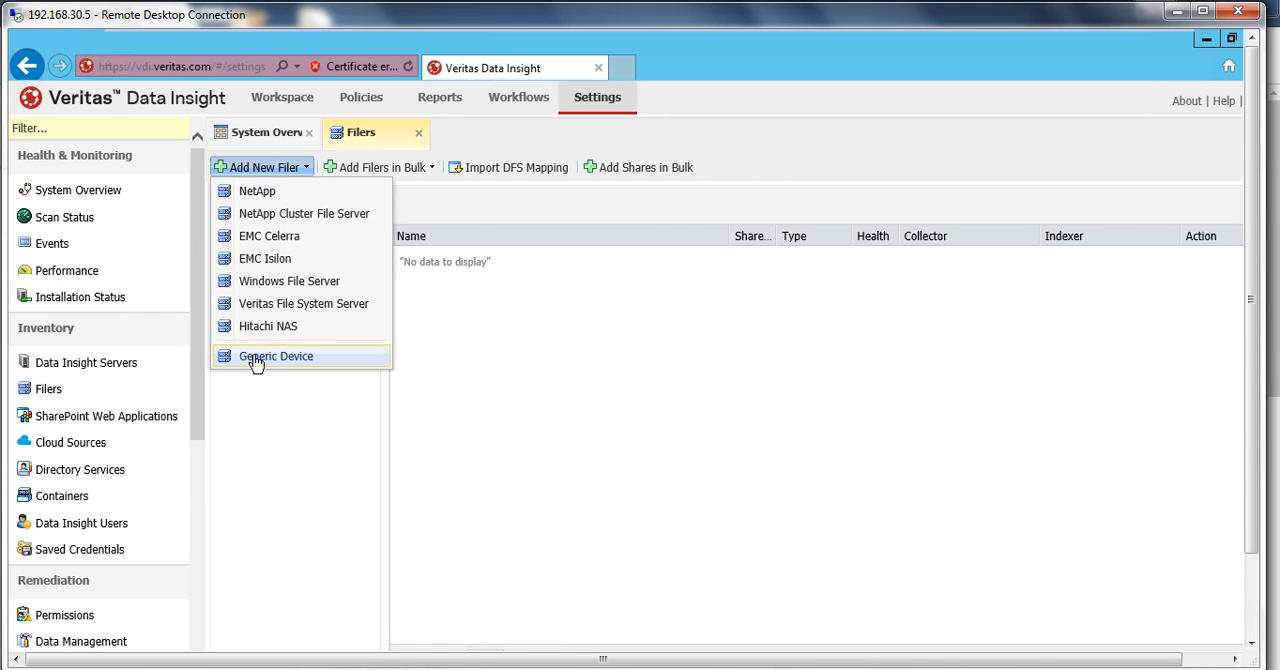
pyautogui.click(286, 291)
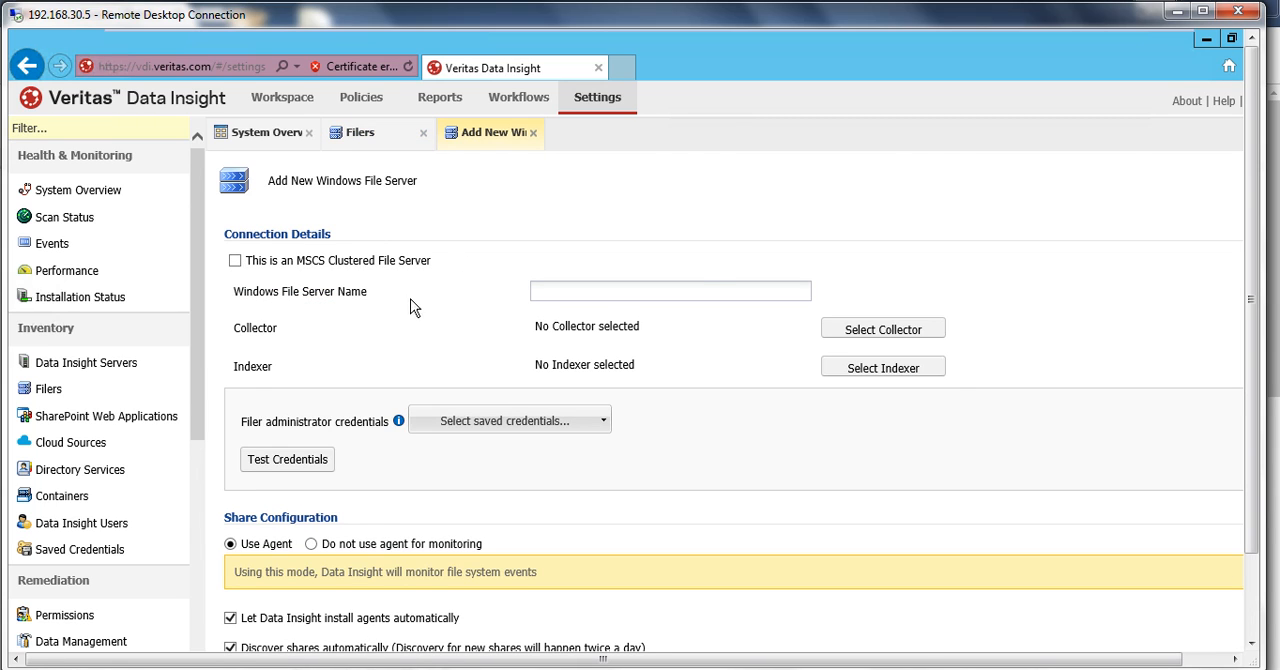
pyautogui.click(640, 291)
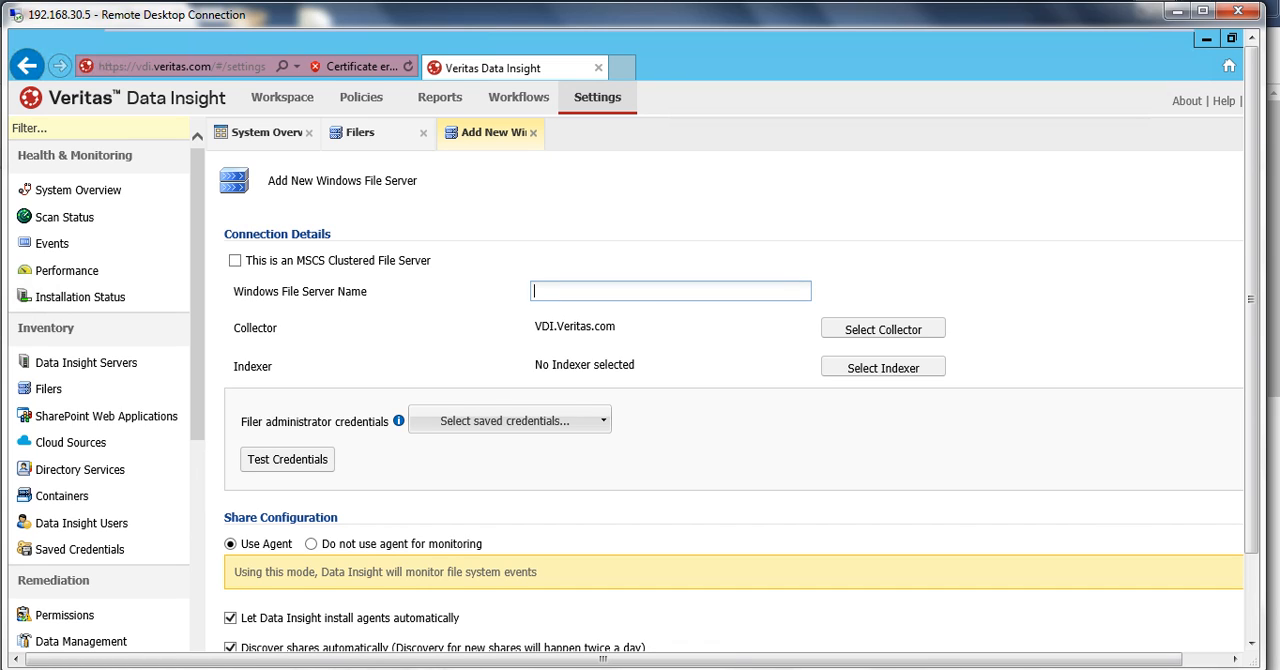
pyautogui.write('vfs')
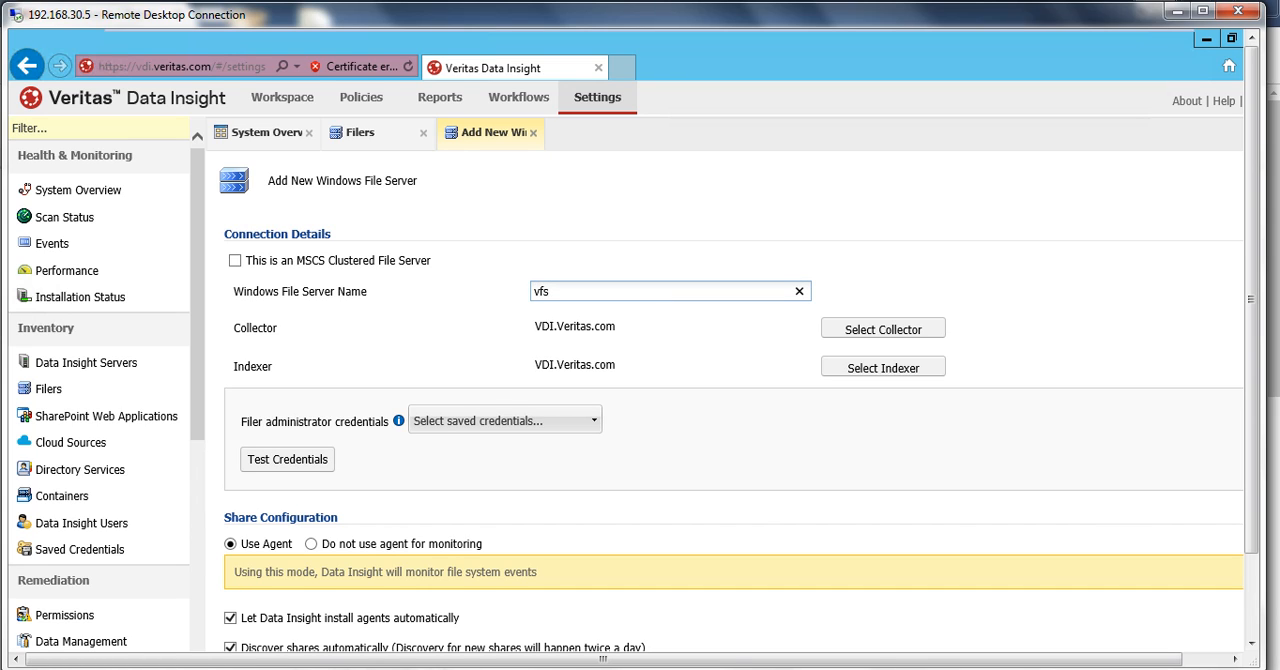
pyautogui.write('.veritas.com')
# - Assign the saved administrator credentials as the filer administrator credentials and test them
pyautogui.moveTo(1252, 288); pyautogui.dragTo(1248, 384)
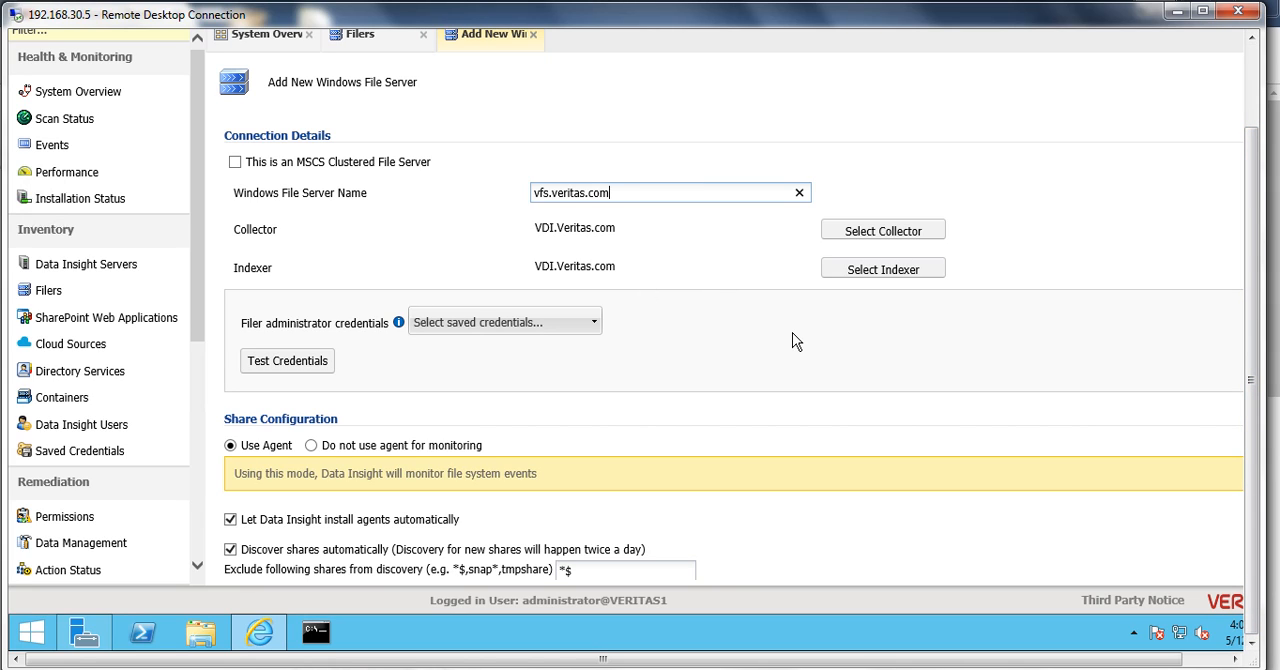
pyautogui.click(596, 323)
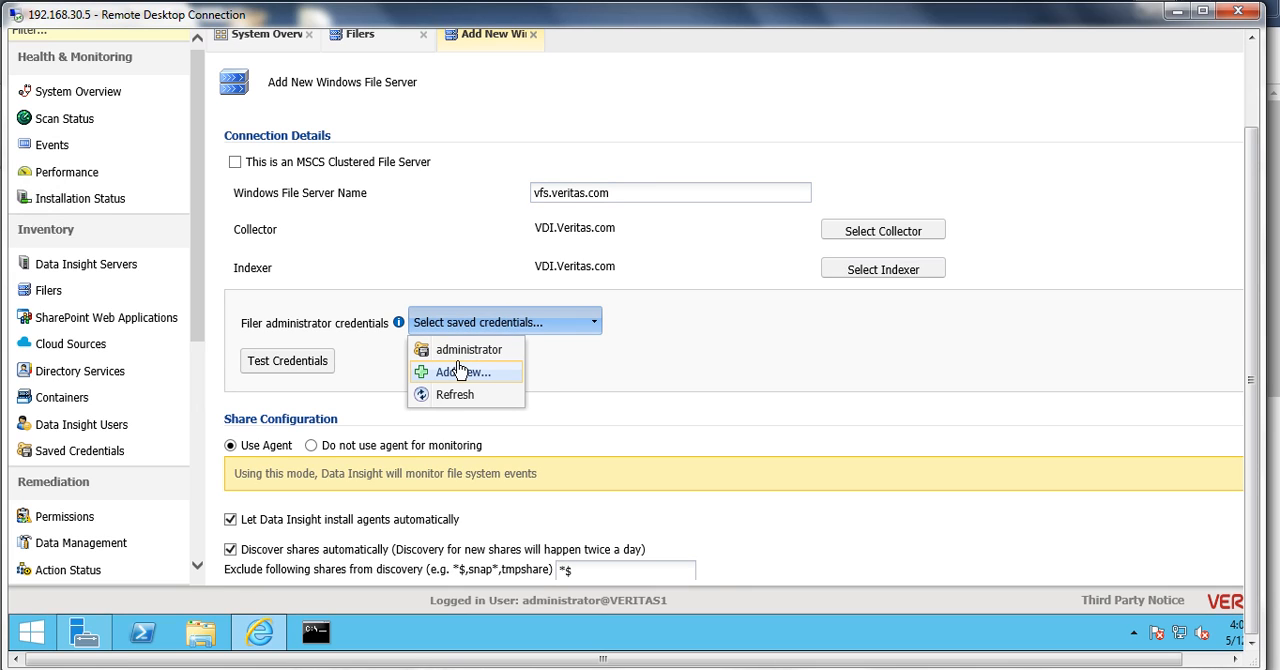
pyautogui.click(469, 350)
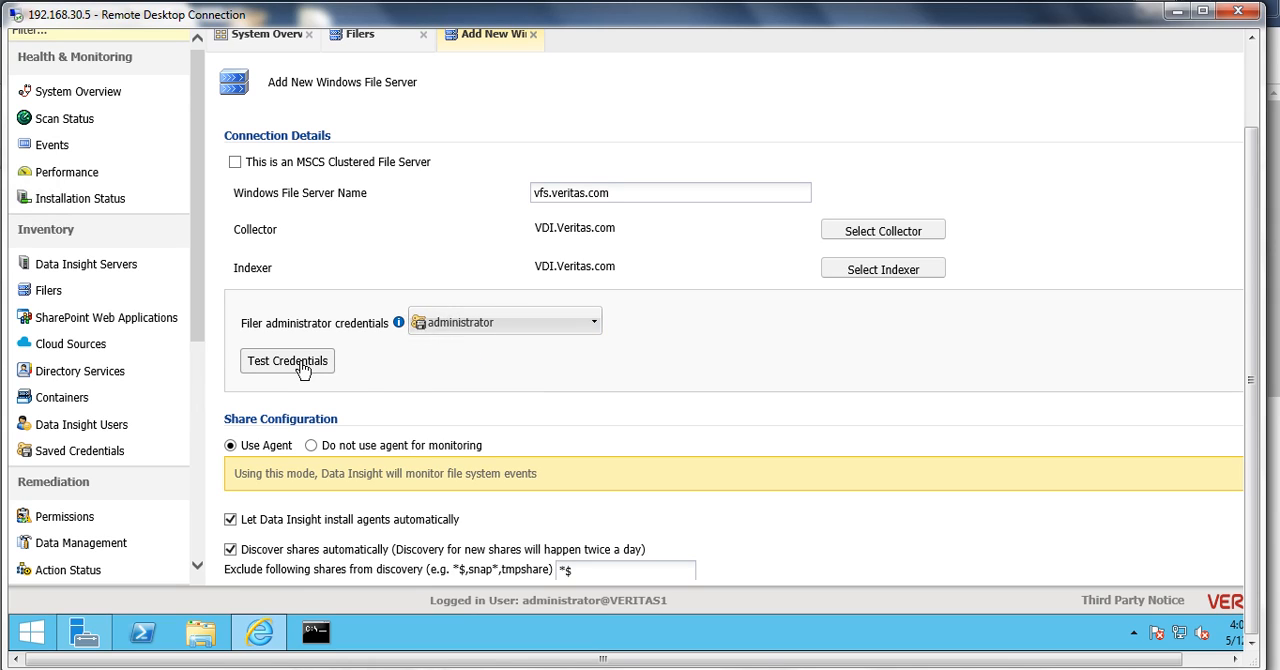
pyautogui.click(302, 366)
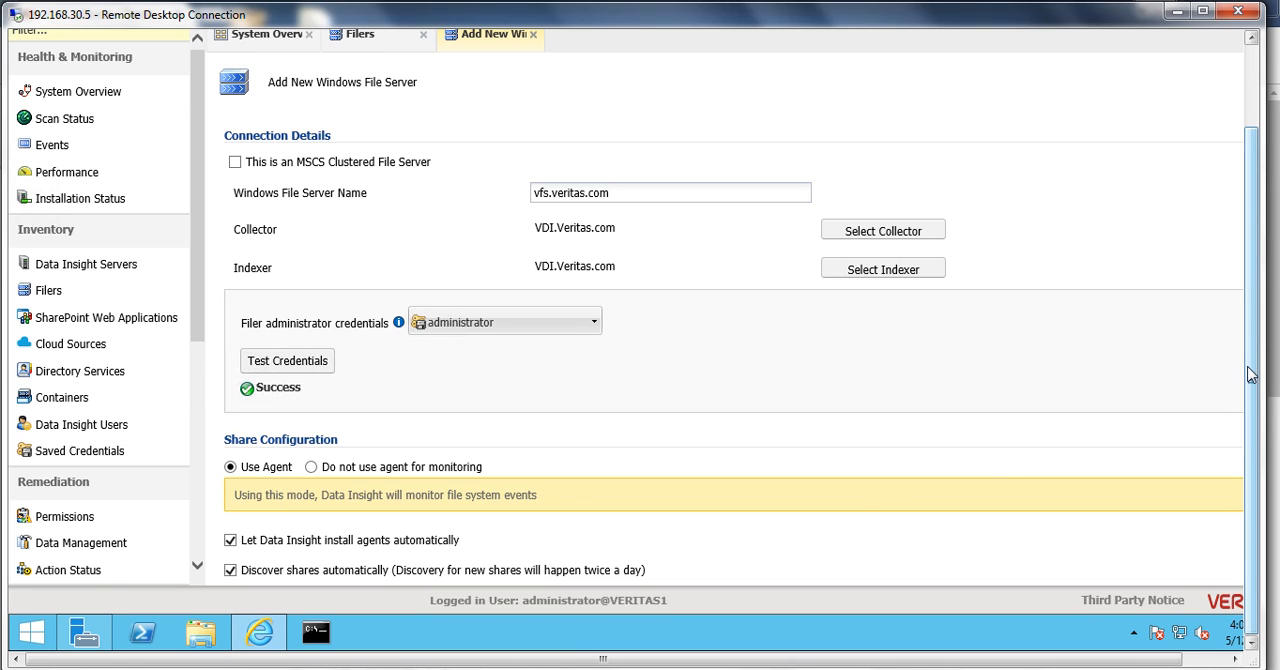
# - Enable immediate scanning of newly added shares in the filer's File System Scanning settings
pyautogui.moveTo(1086, 661); pyautogui.dragTo(1191, 661)
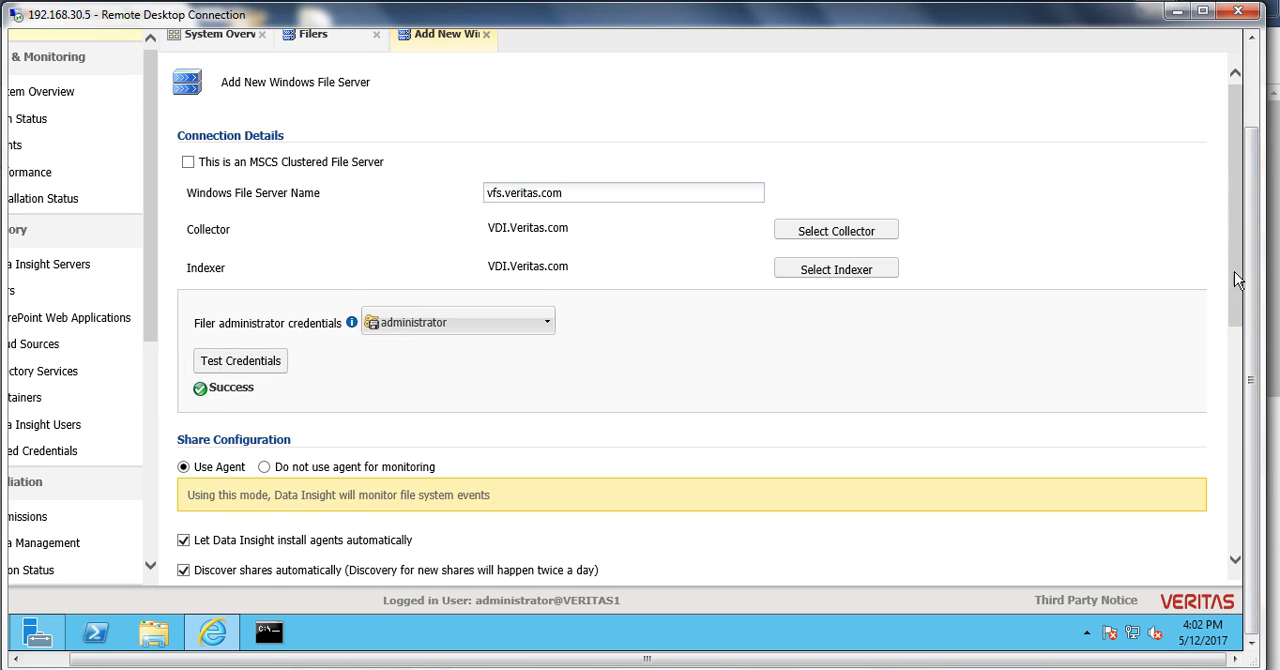
pyautogui.moveTo(1240, 257); pyautogui.dragTo(1237, 360)
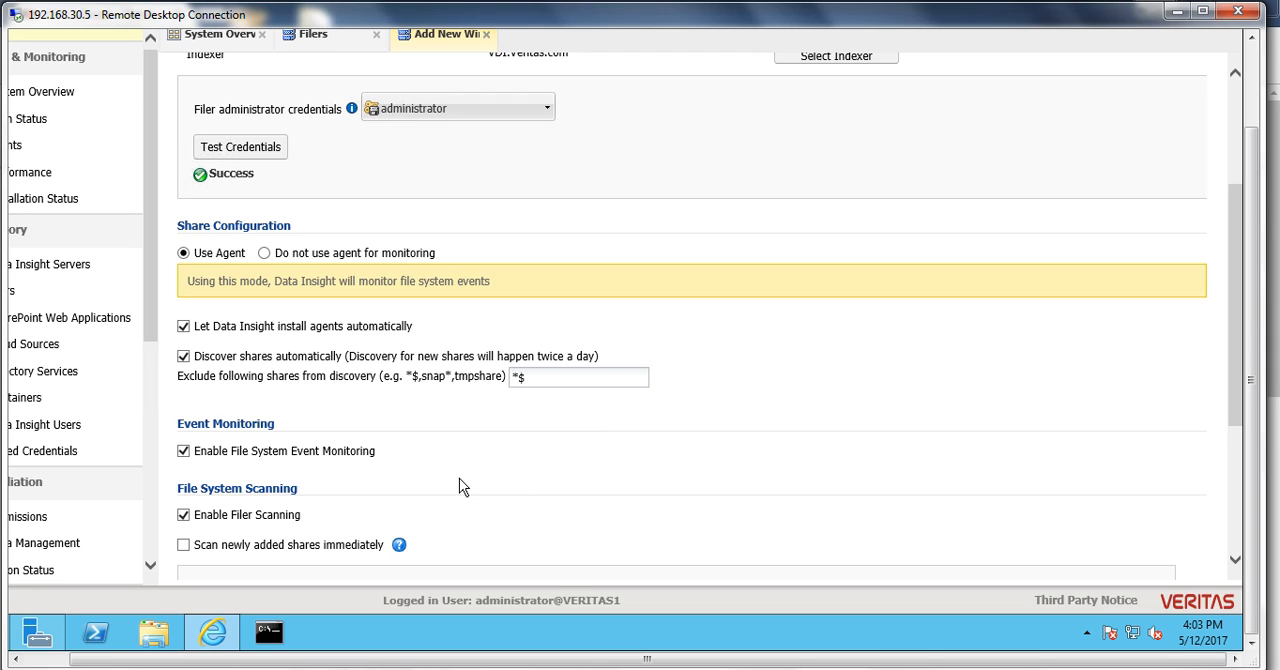
pyautogui.moveTo(1235, 342); pyautogui.dragTo(1236, 432)
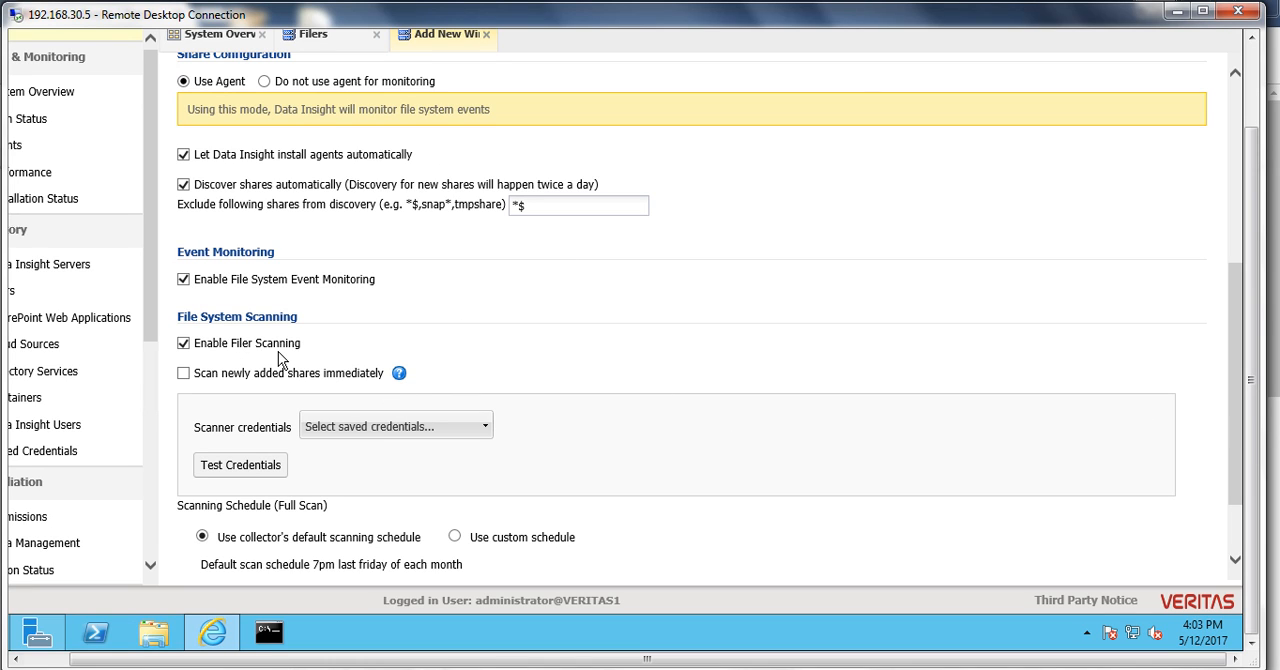
pyautogui.click(183, 375)
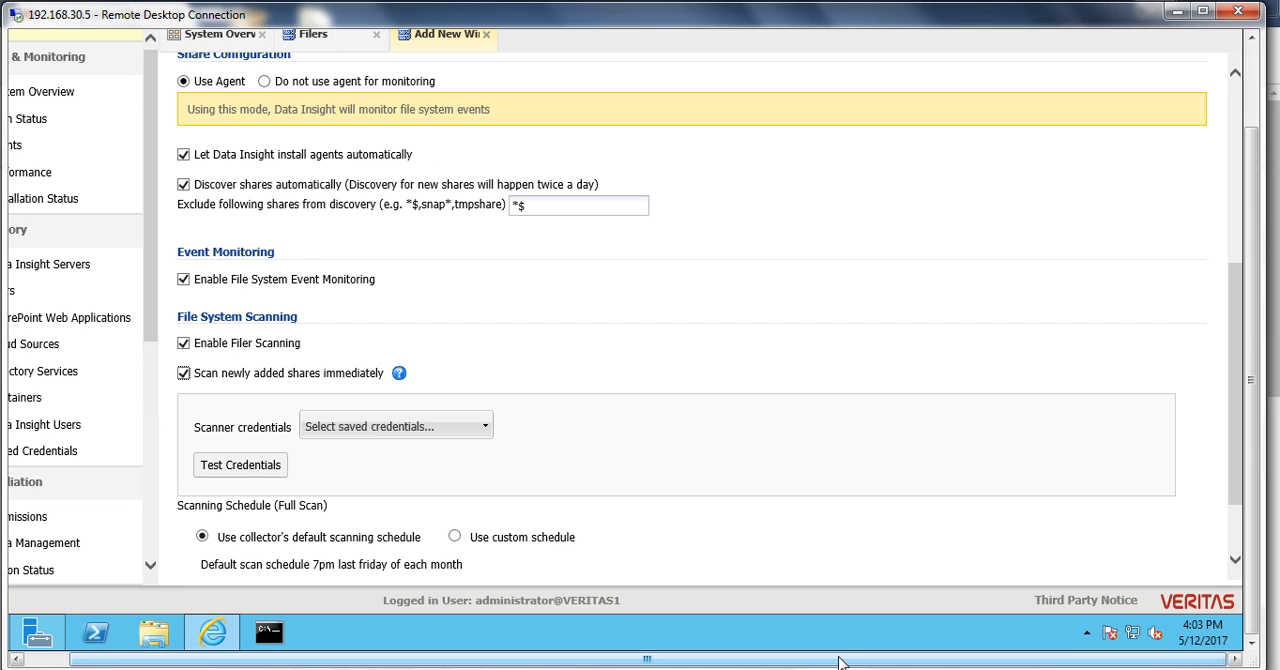
# - Assign the saved administrator credentials as the scanner credentials and test them
pyautogui.click(488, 430)
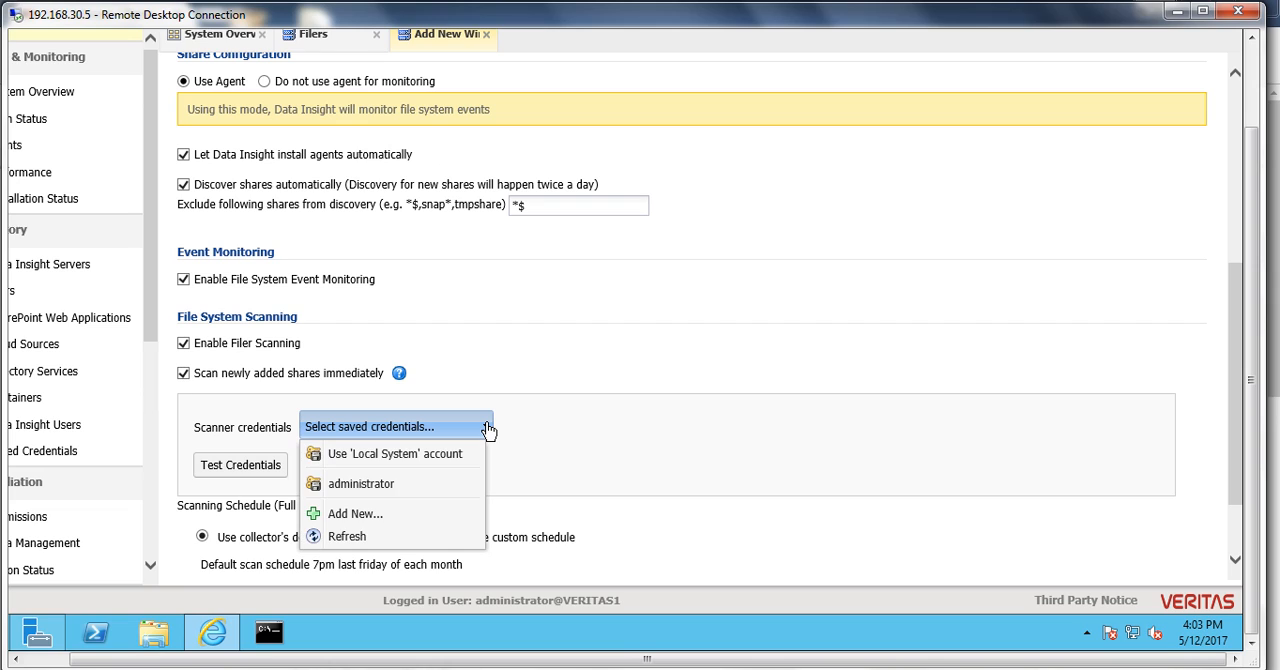
pyautogui.click(361, 483)
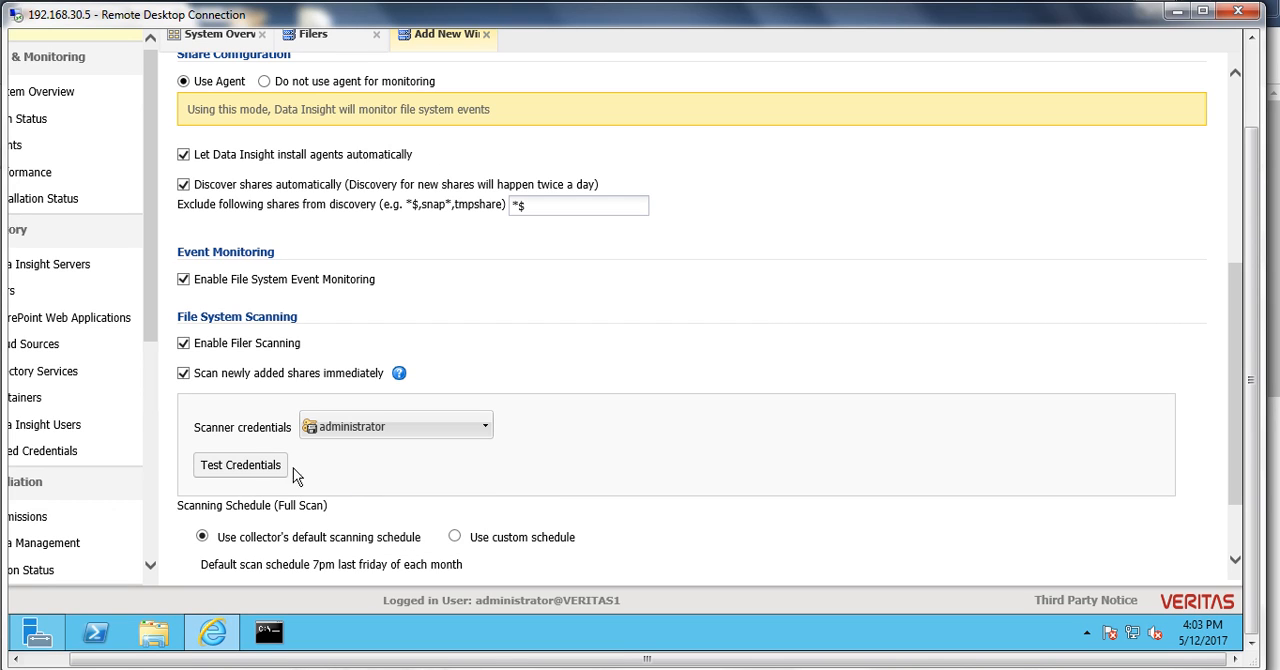
pyautogui.click(264, 467)
pyautogui.moveTo(686, 664); pyautogui.dragTo(640, 664)
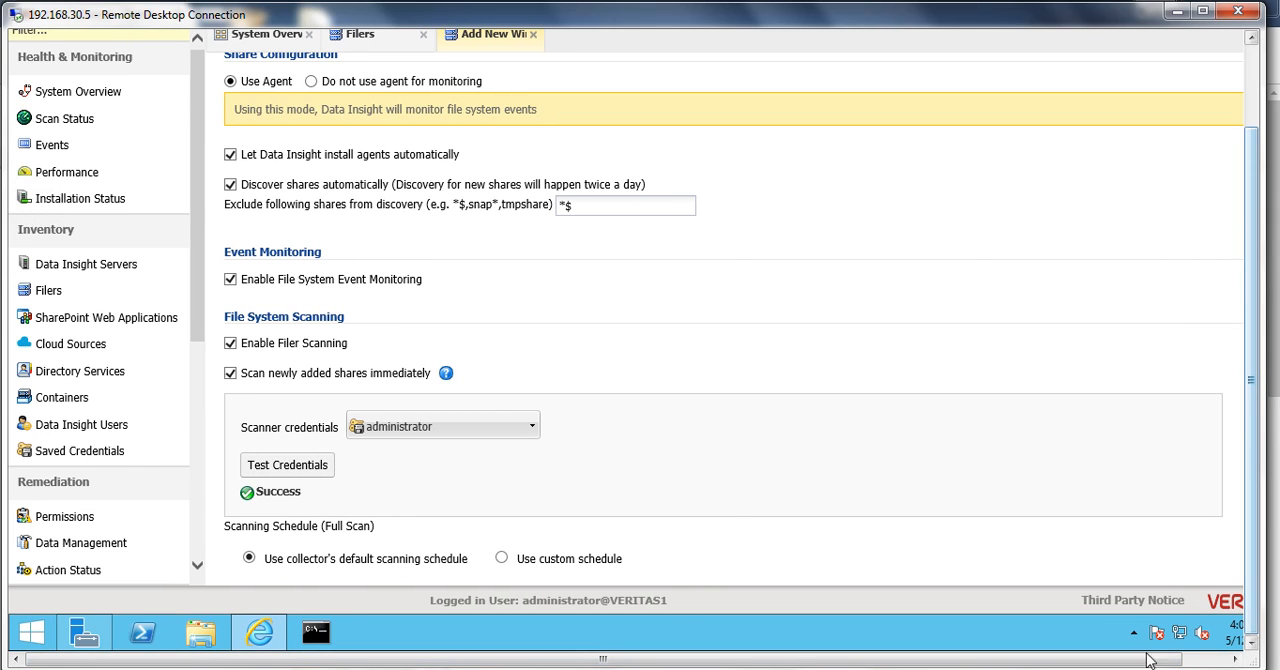
pyautogui.moveTo(1150, 661); pyautogui.dragTo(1190, 665)
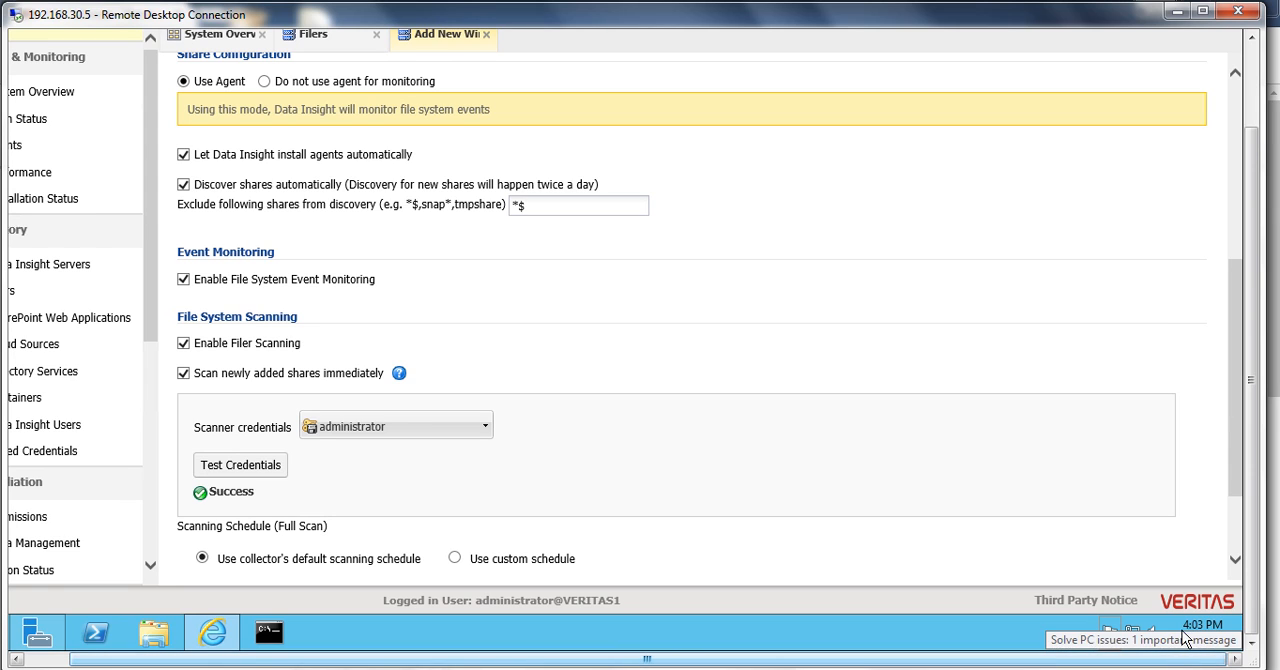
# - Examine the frequency options of a custom full-scan schedule and switch back to the collector's default scanning schedule
pyautogui.moveTo(1241, 472); pyautogui.dragTo(1241, 528)
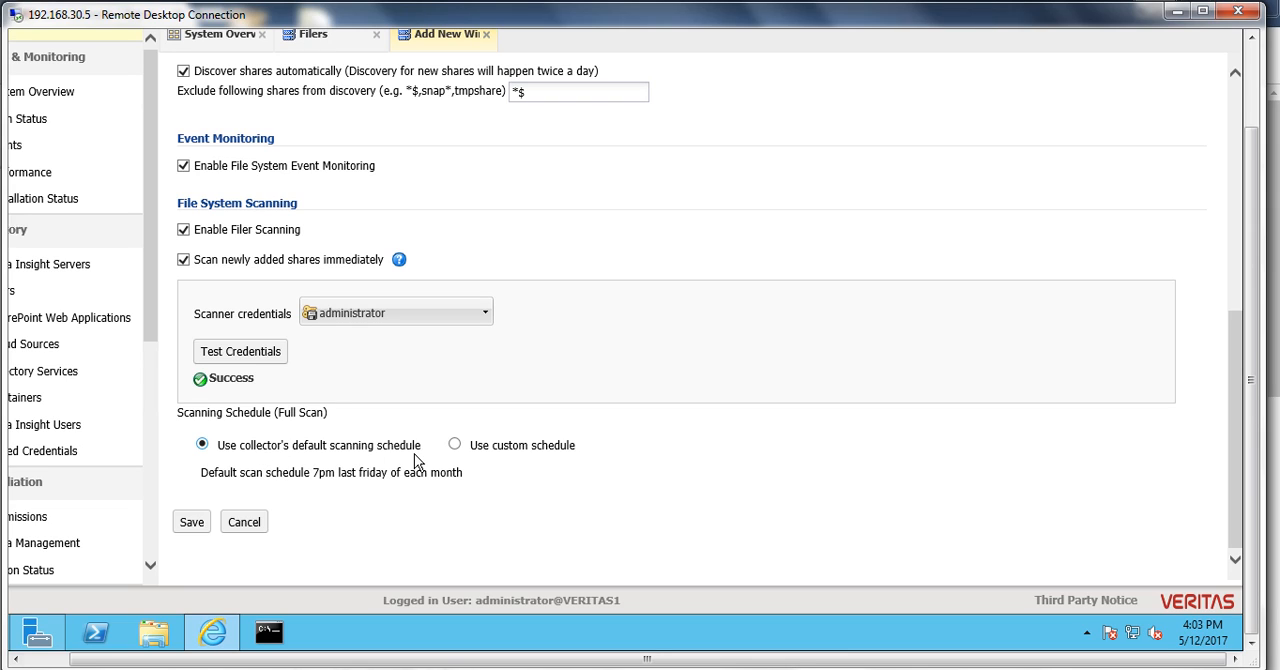
pyautogui.click(456, 445)
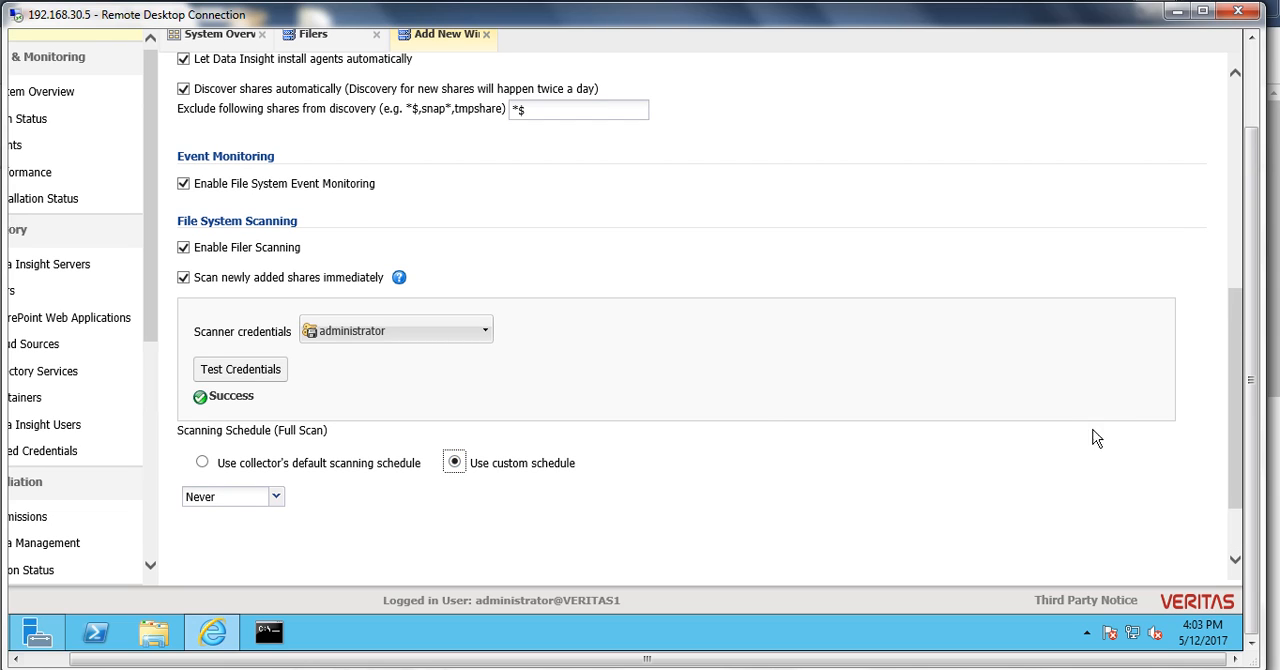
pyautogui.click(1237, 359)
pyautogui.click(275, 499)
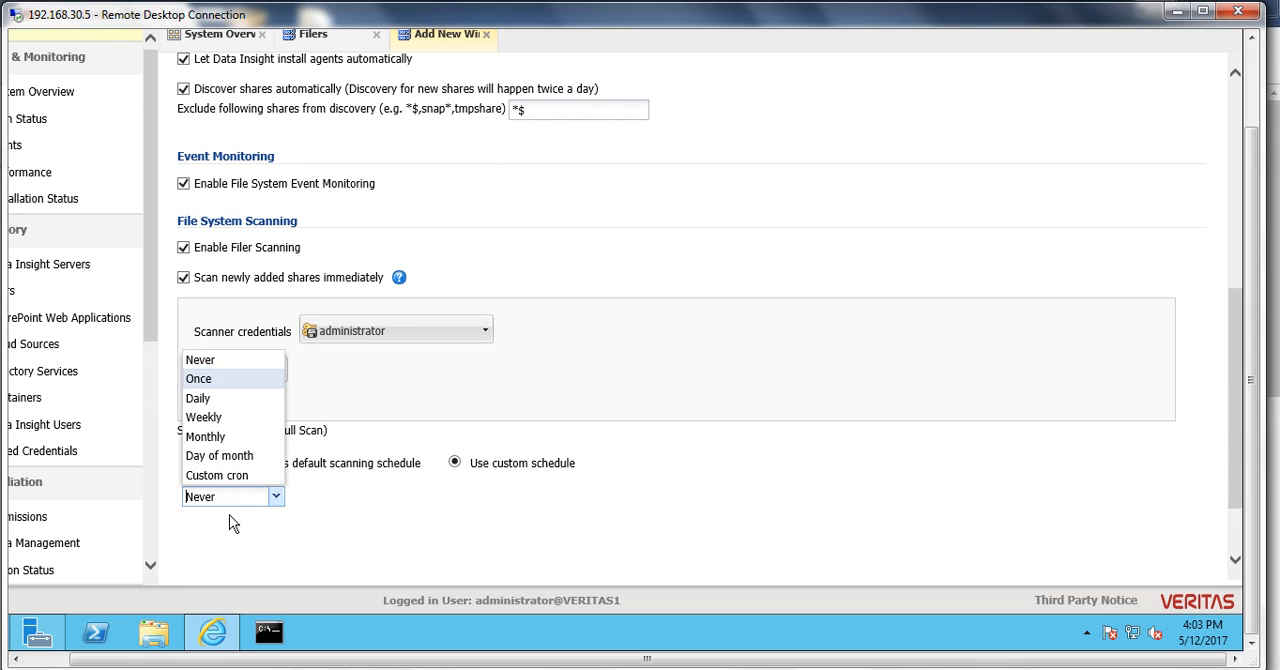
pyautogui.press('Up')
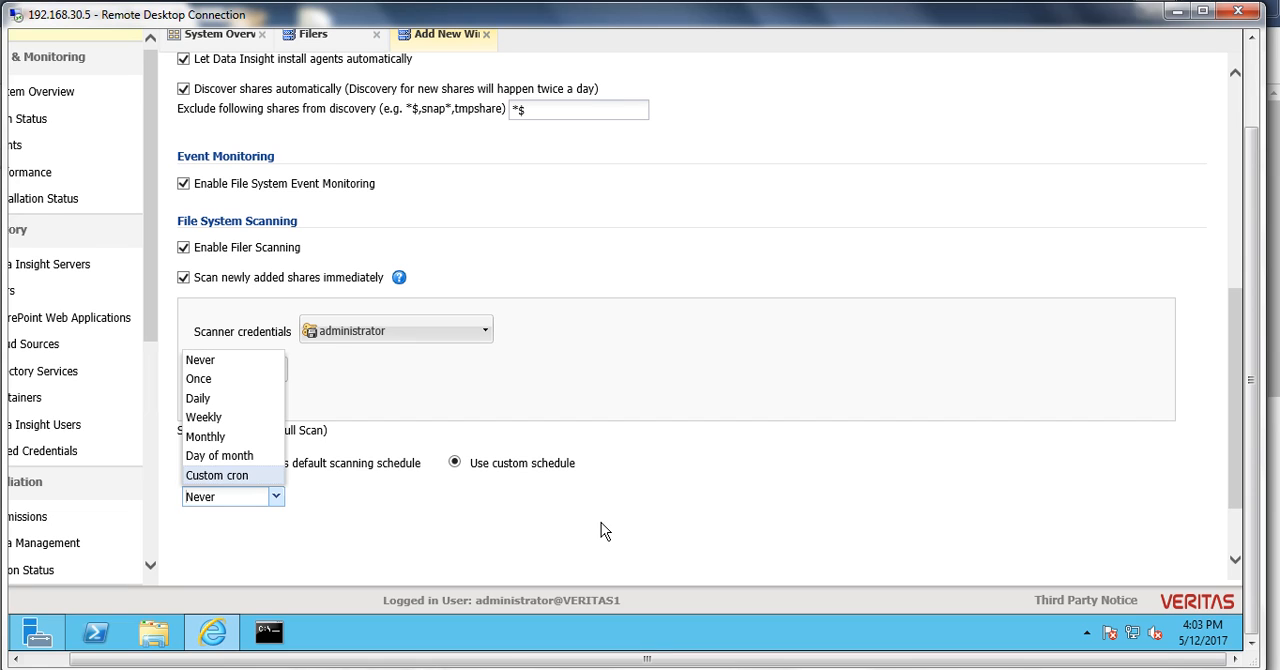
pyautogui.click(601, 523)
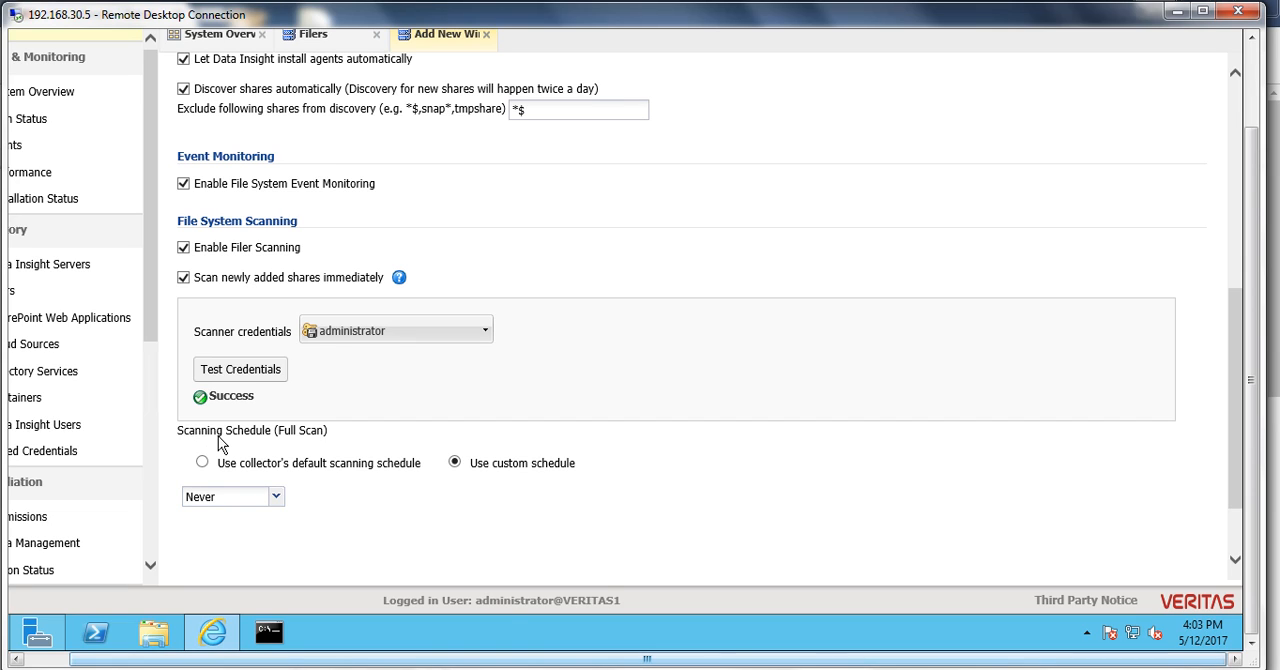
pyautogui.click(204, 465)
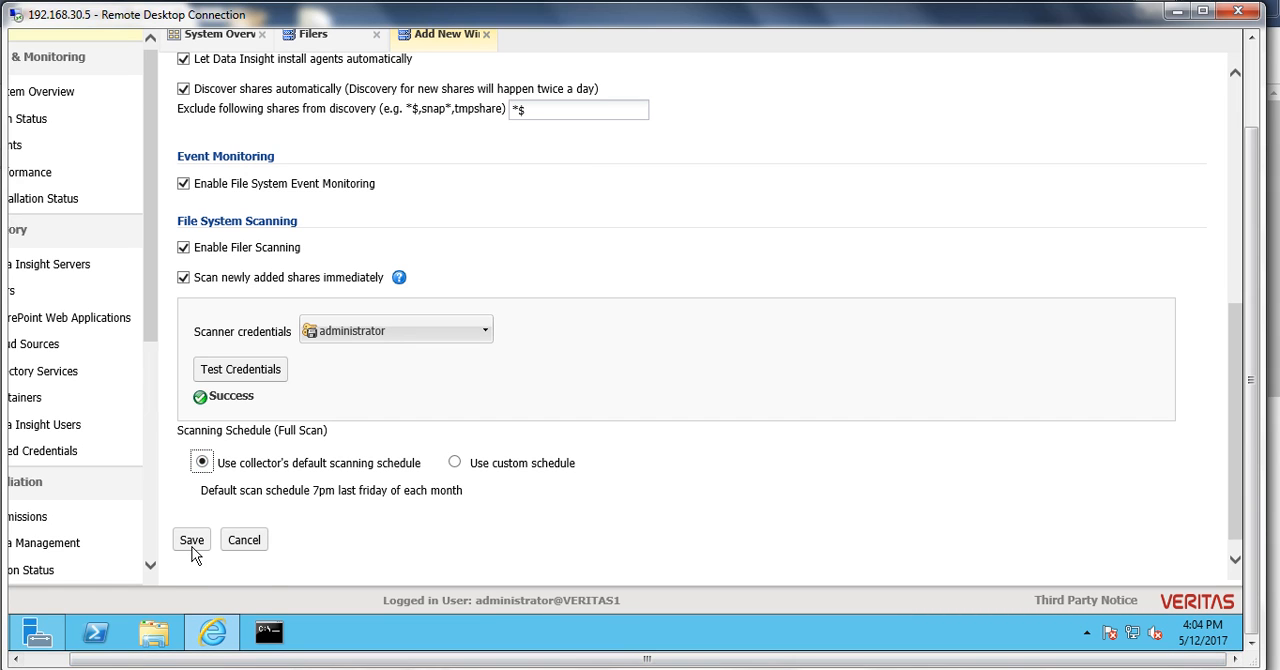
# - Save the new filer, wait for its agent installation to finish, and close the success message and installation log
pyautogui.click(194, 552)
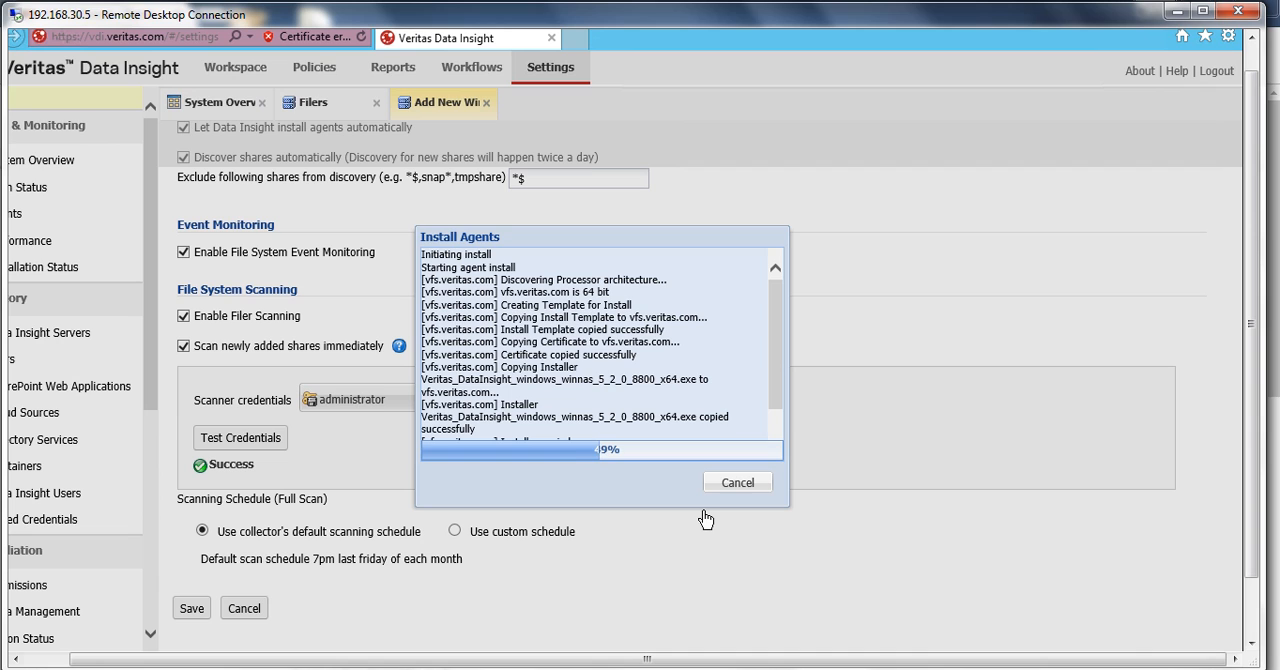
pyautogui.moveTo(680, 663); pyautogui.dragTo(634, 663)
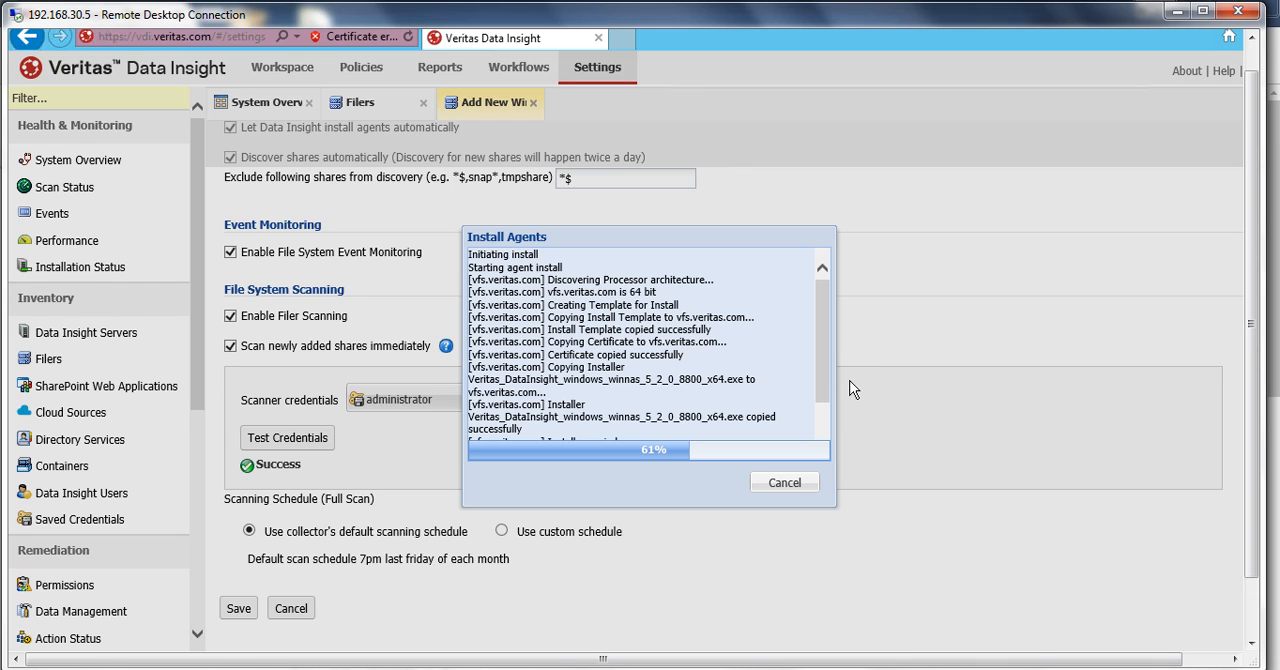
pyautogui.moveTo(823, 378); pyautogui.dragTo(824, 456)
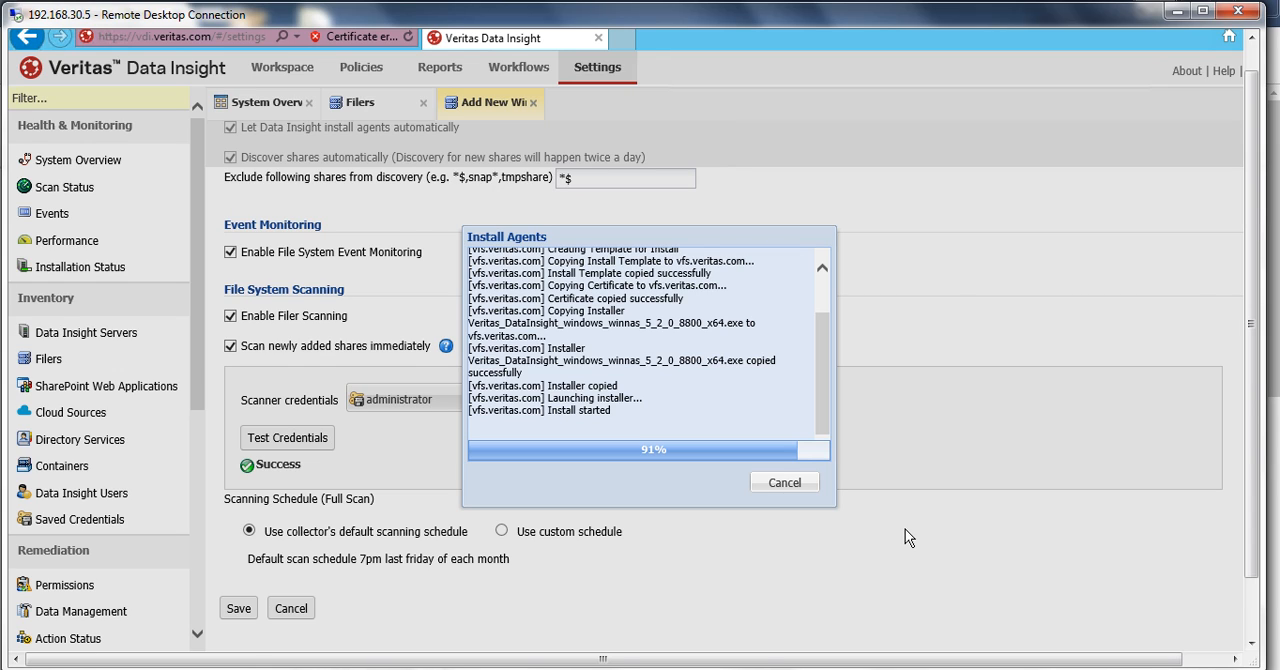
pyautogui.rightClick(1096, 381)
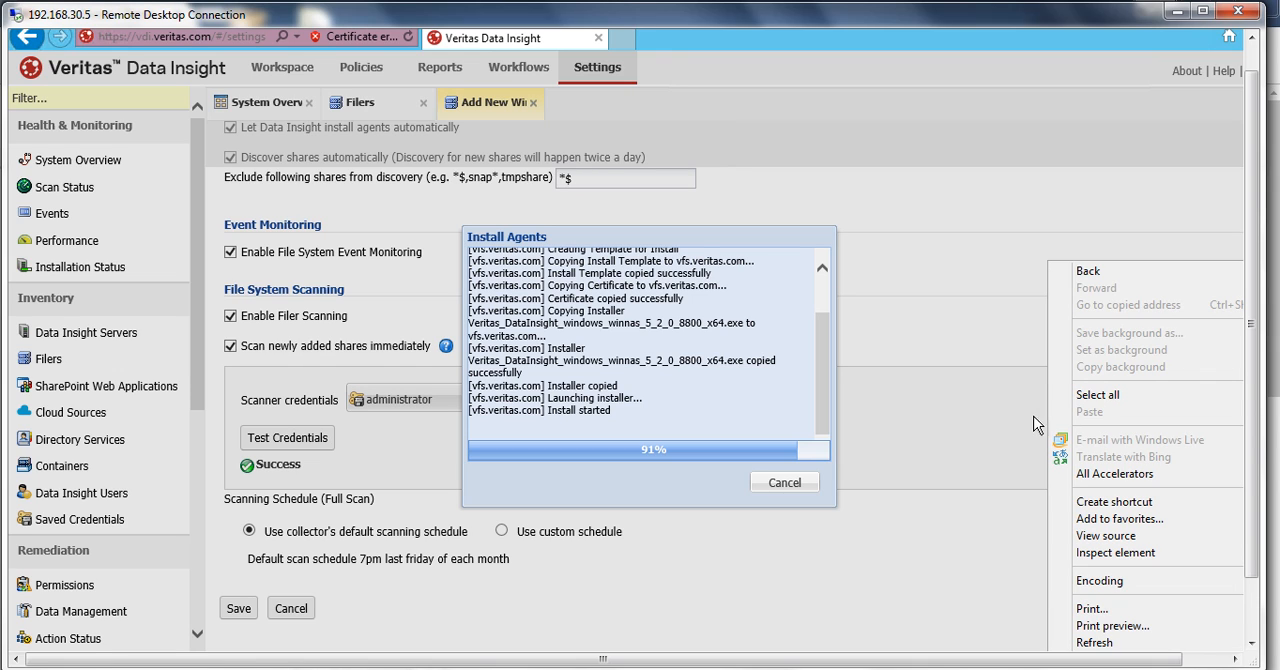
pyautogui.click(997, 426)
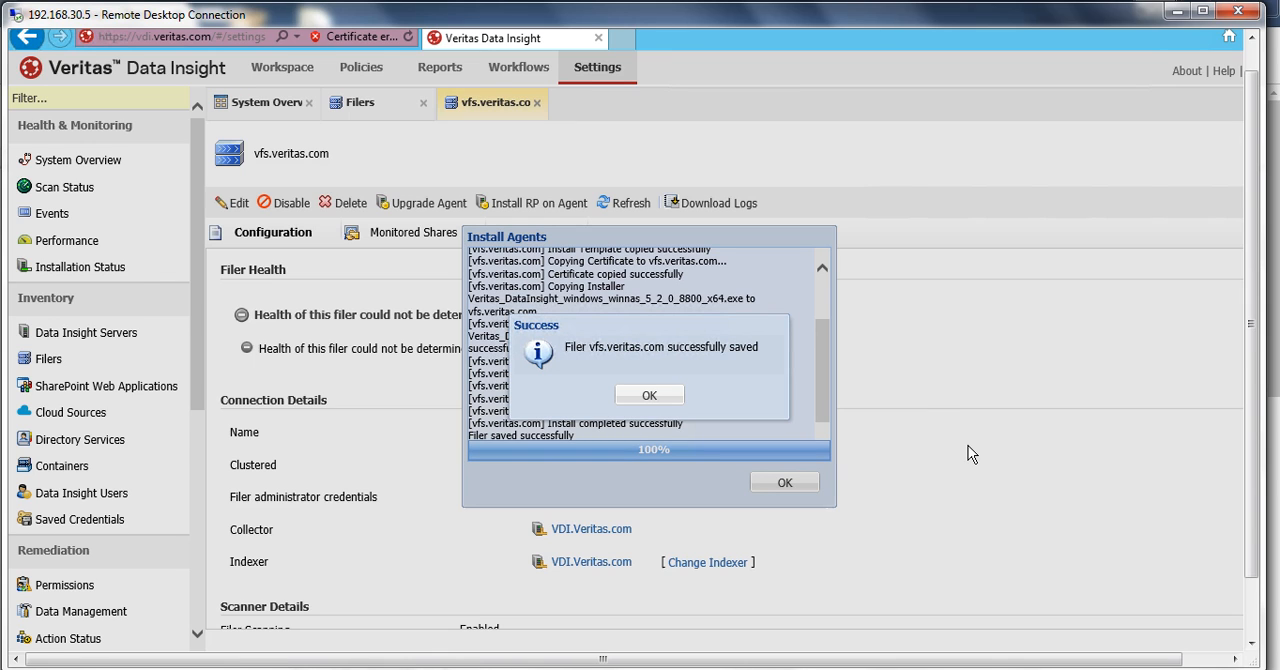
pyautogui.click(641, 397)
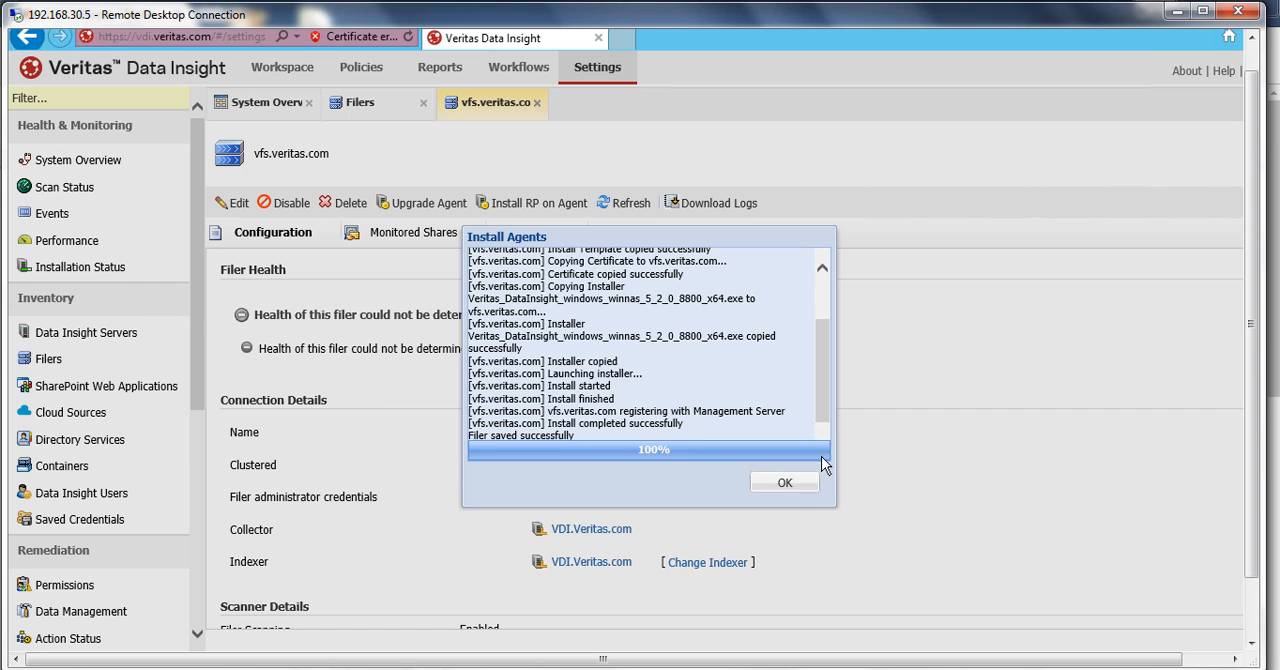
pyautogui.scroll(-1, 823, 426)
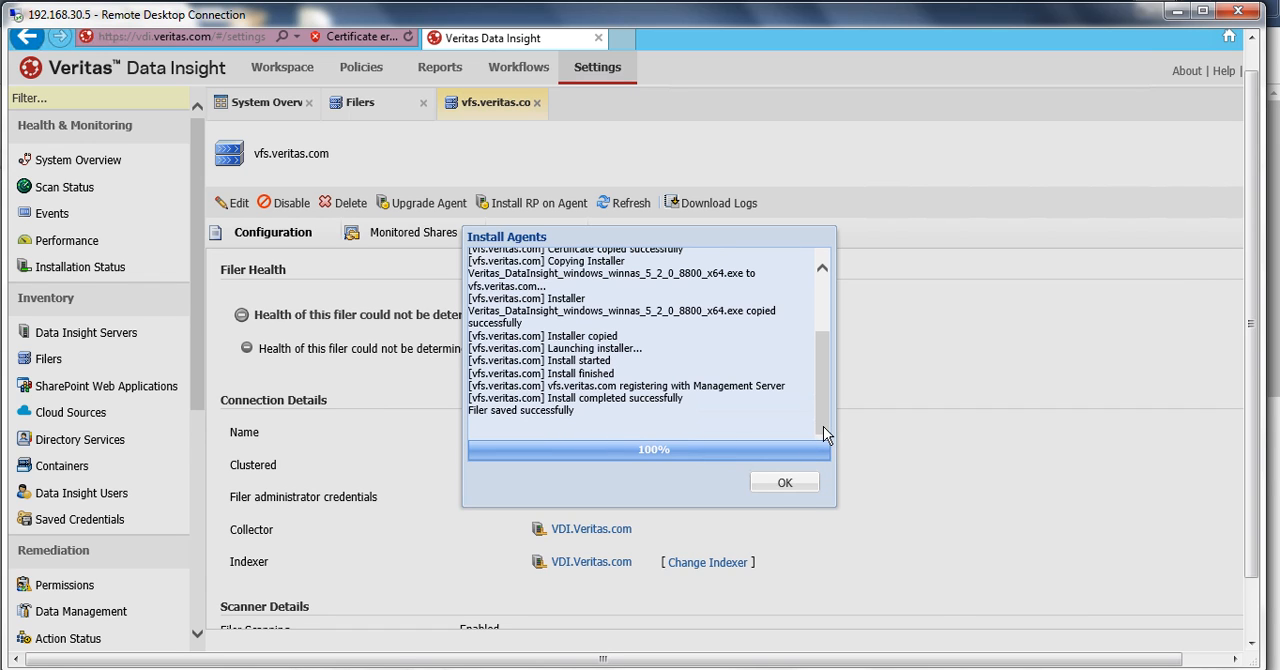
pyautogui.click(785, 484)
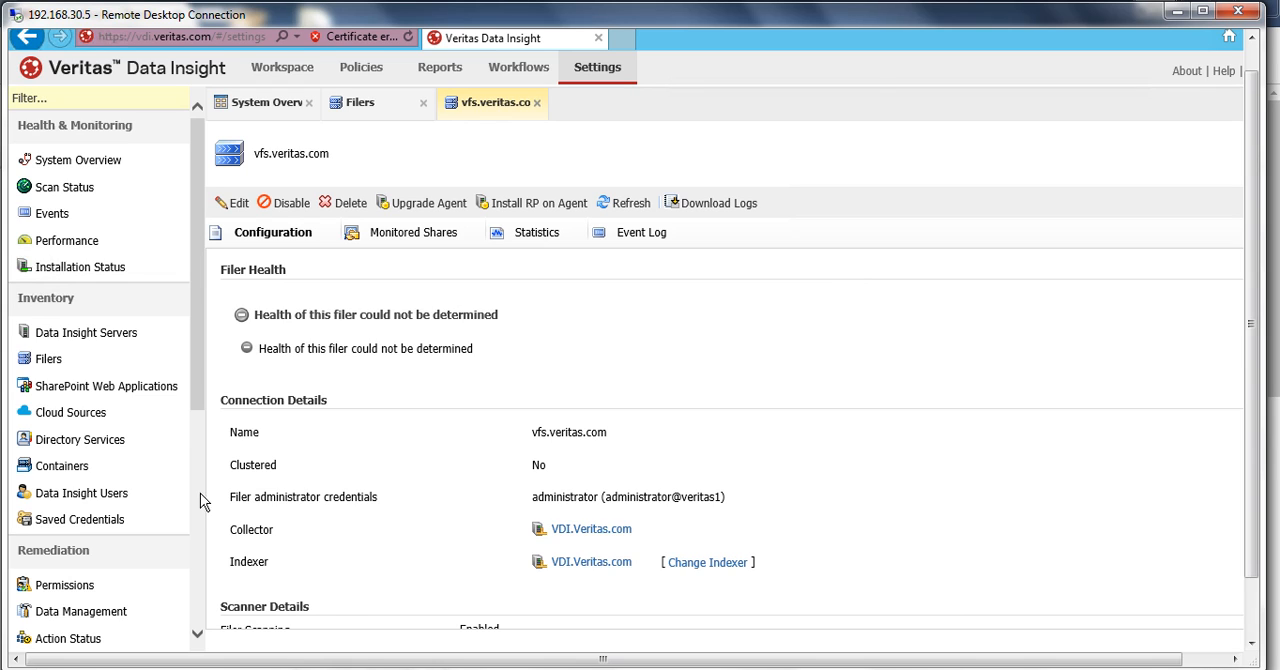
# - Check the vfs.veritas.com entry and its columns in the Filers list, and return to the System Overview
pyautogui.click(46, 362)
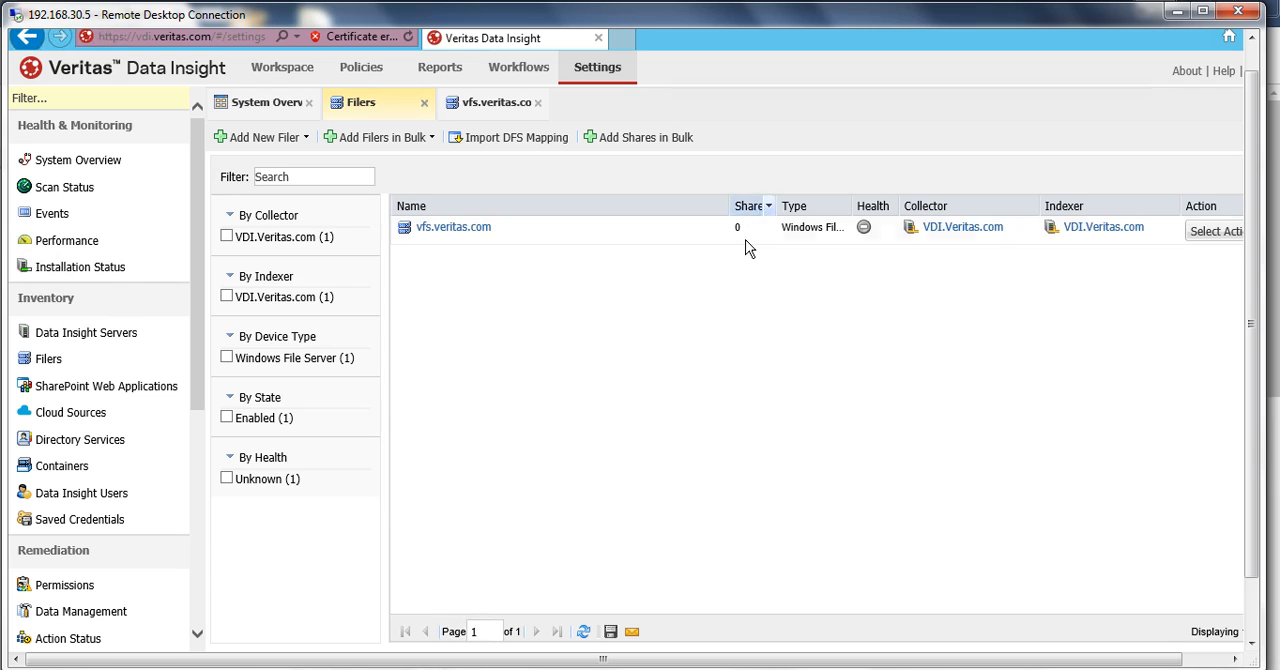
pyautogui.click(772, 528)
pyautogui.click(1205, 662)
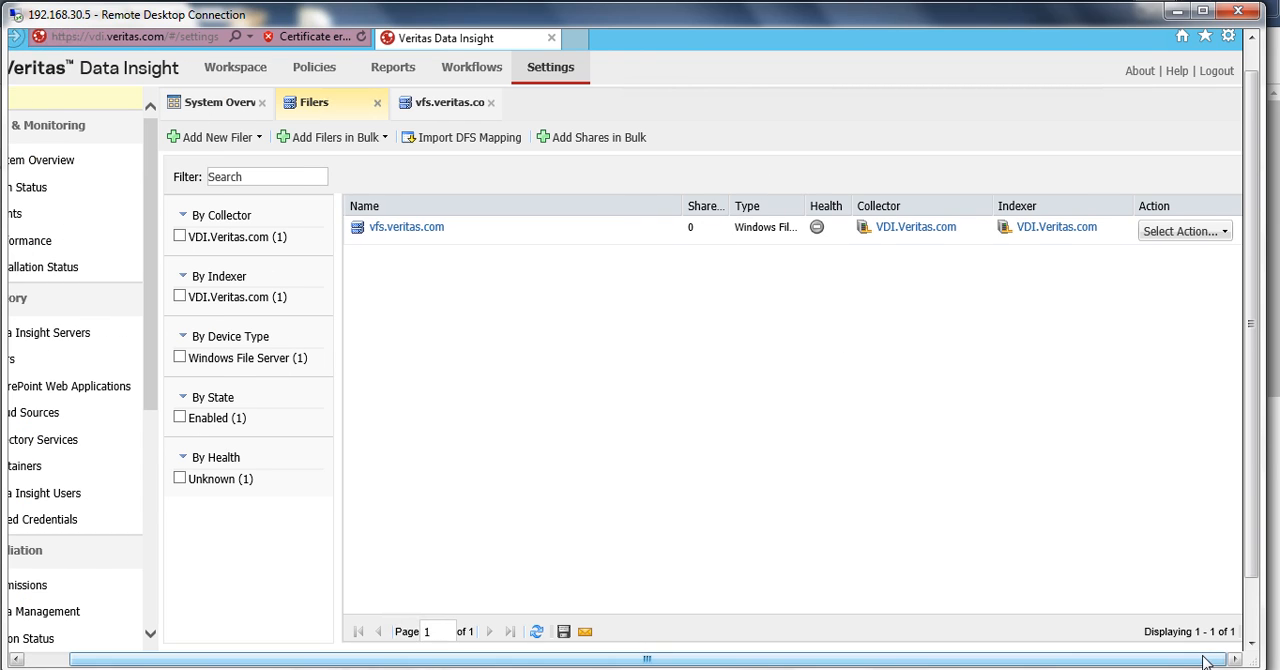
pyautogui.click(54, 662)
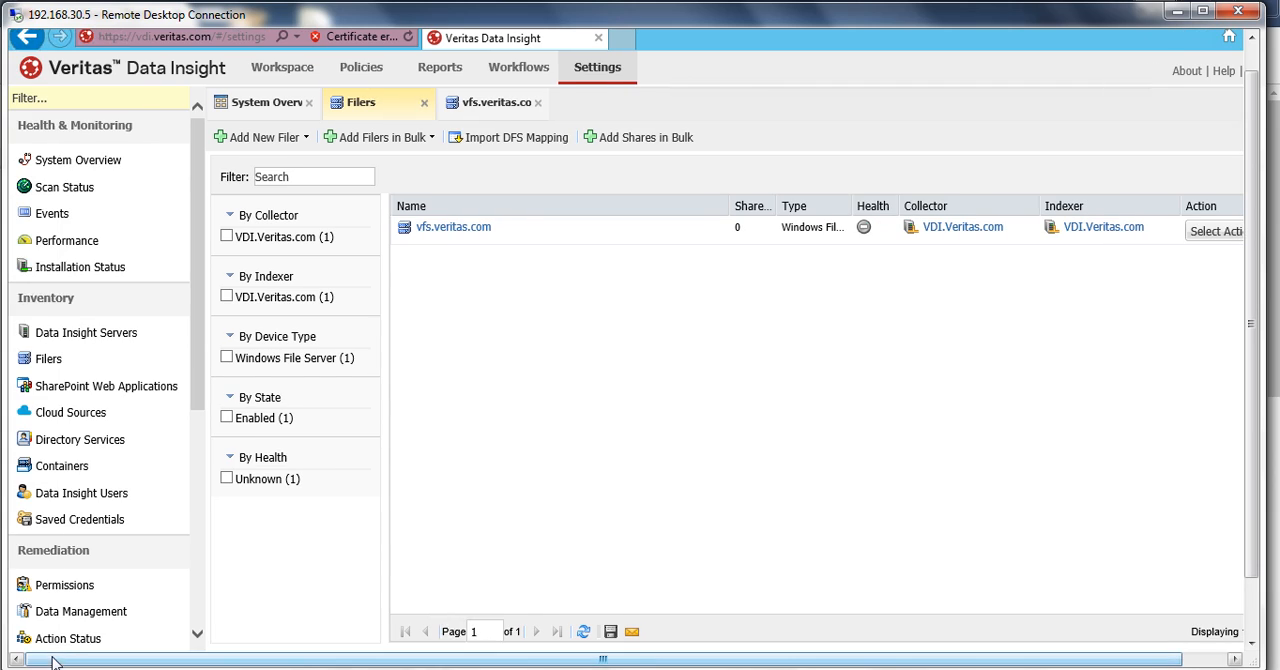
pyautogui.click(98, 163)
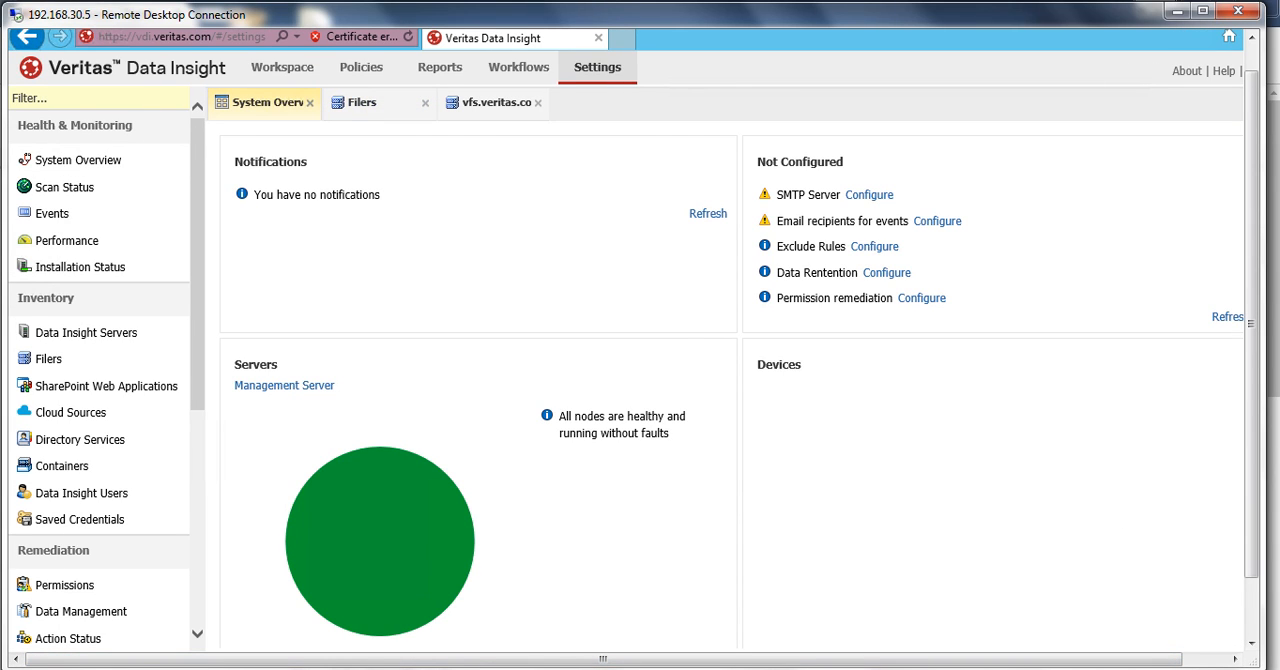